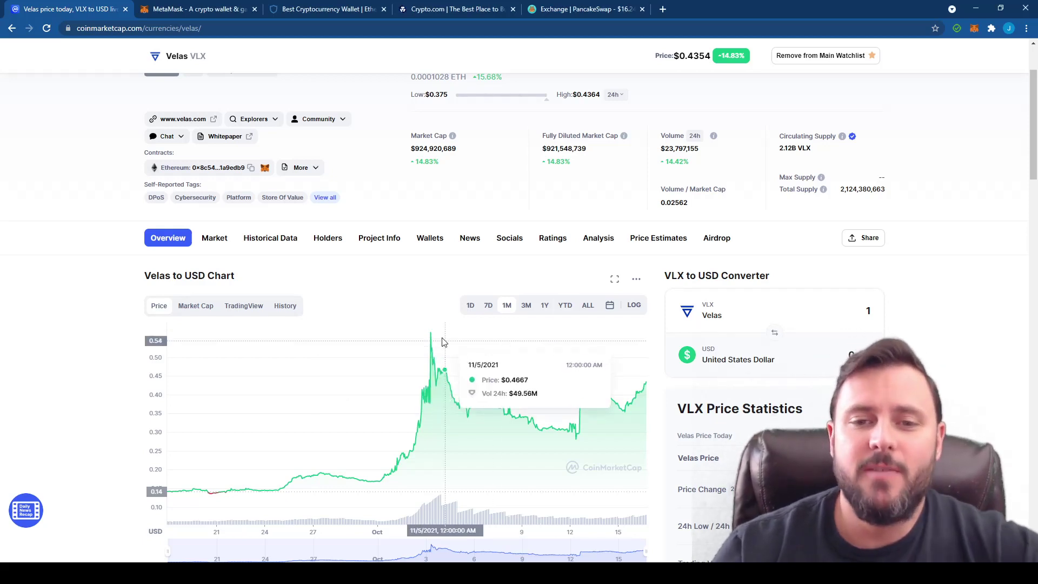
Step: Highlight the Velas Market Cap value on CoinMarketCap, then clear the highlight
scroll(394, 222, up, 1)
drag(403, 212, 461, 205)
click(410, 207)
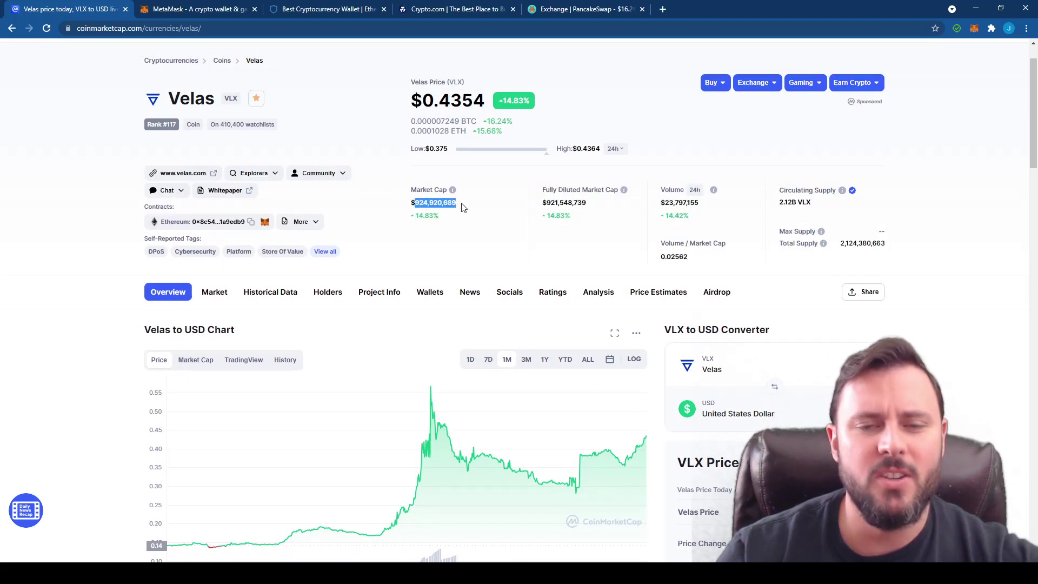
click(467, 212)
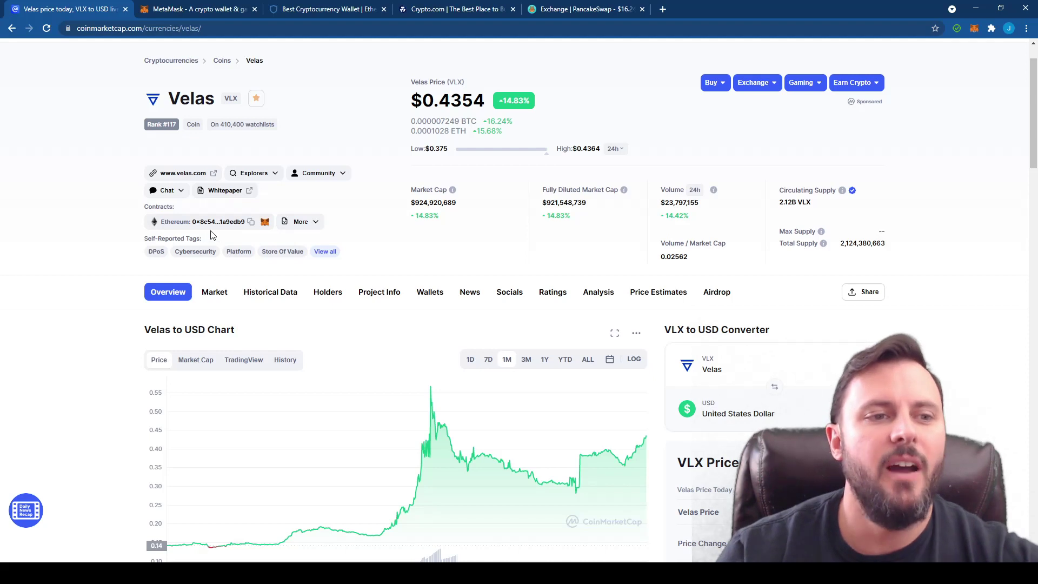
Step: Review the Velas contract addresses on other chains, then move to the Crypto.com page
mouse_move(300, 222)
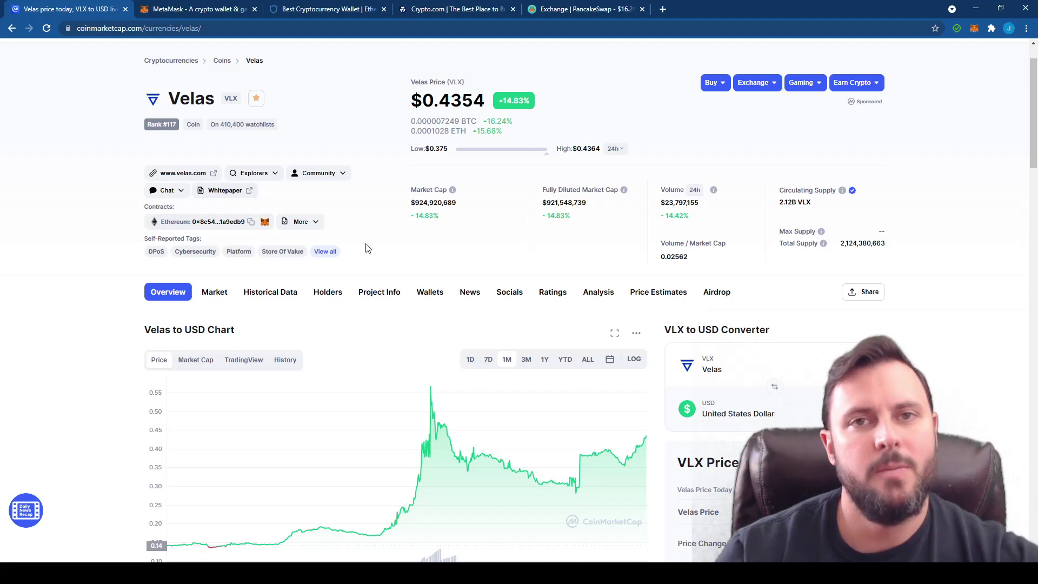
click(317, 223)
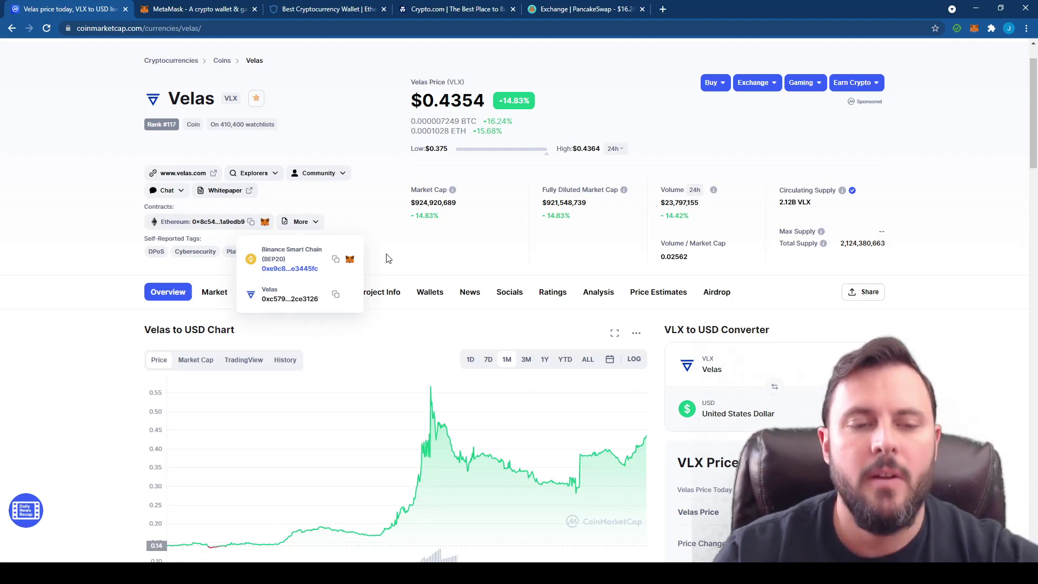
click(386, 259)
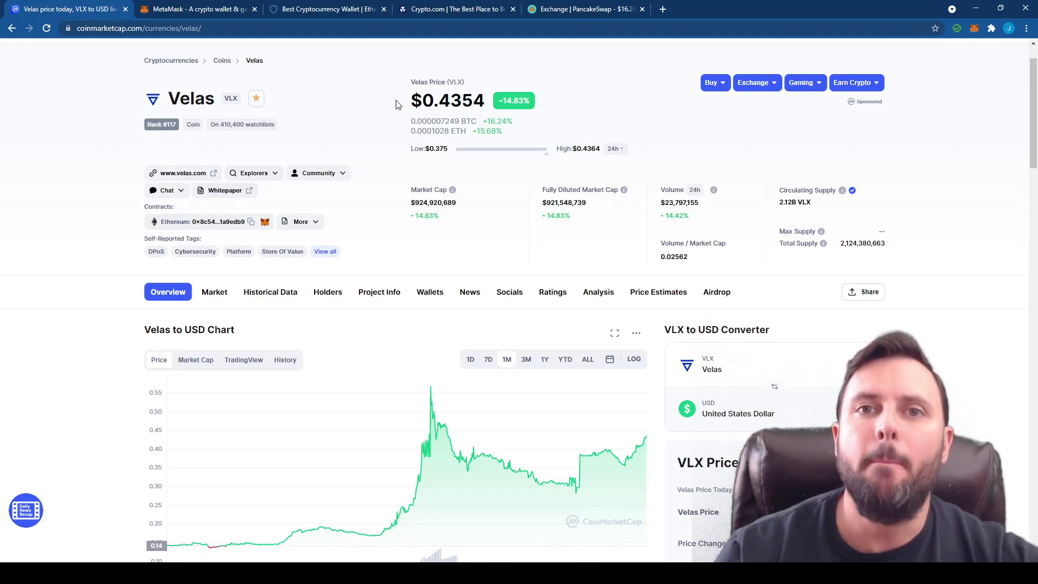
click(471, 10)
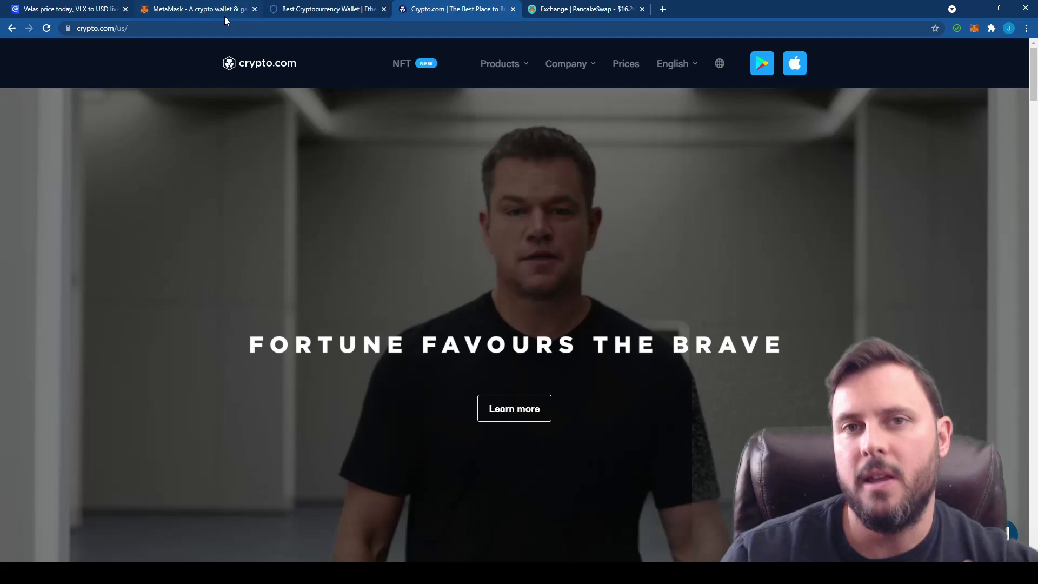
Step: Alternate between the MetaMask and Trust Wallet sites twice, finishing on Trust Wallet
click(210, 9)
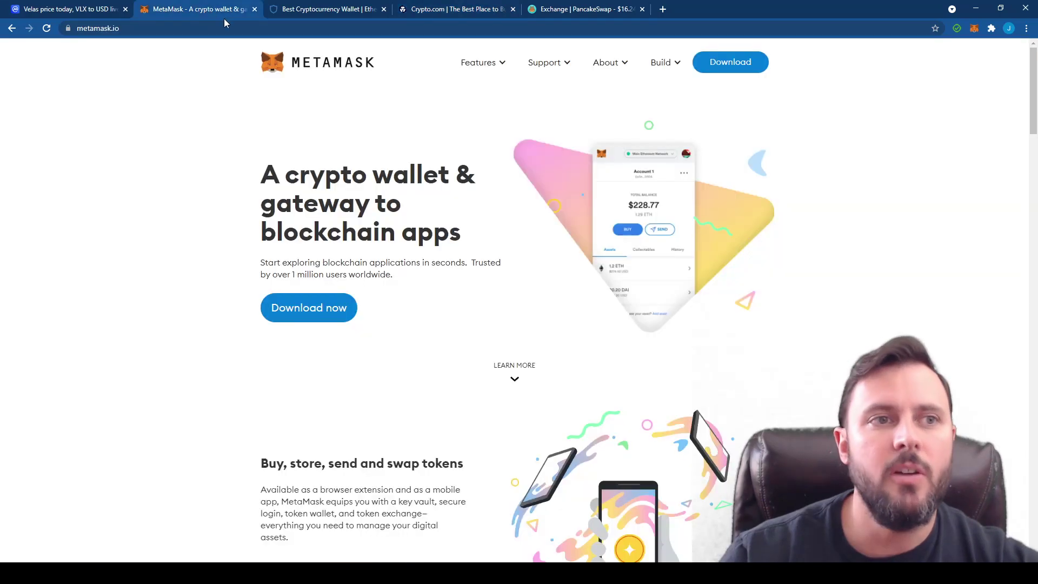
click(319, 11)
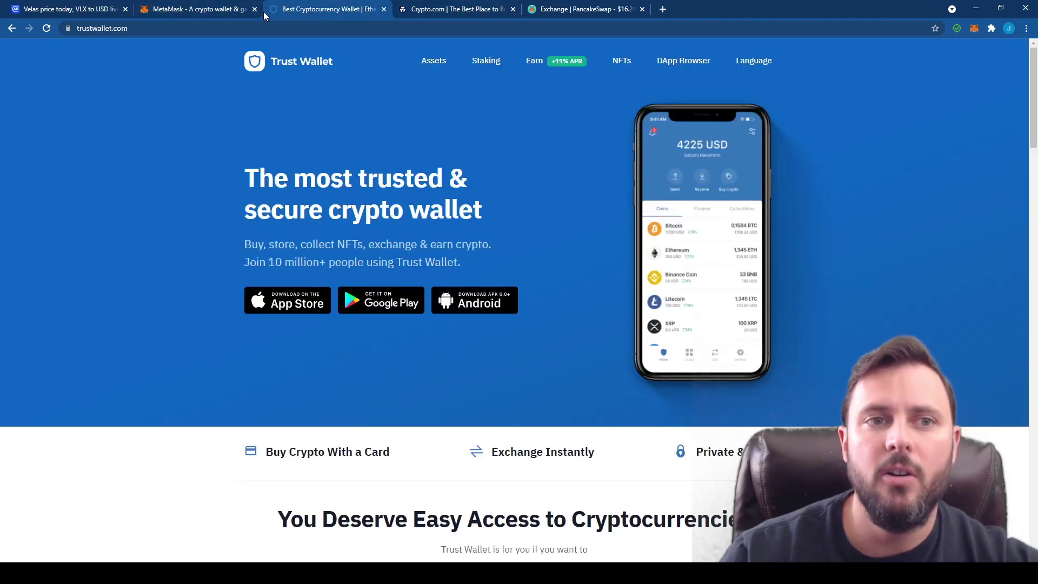
click(221, 12)
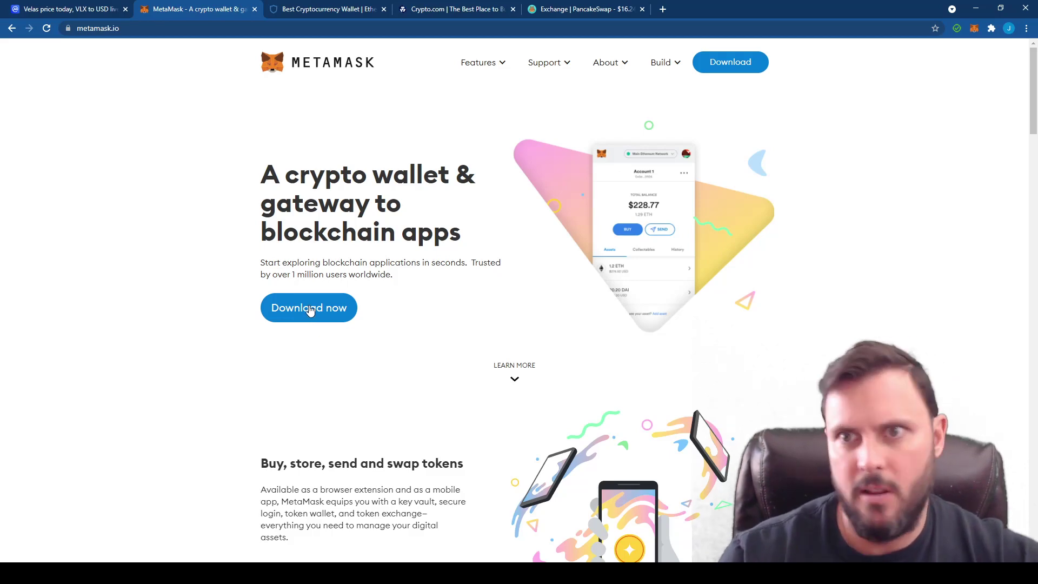
click(346, 10)
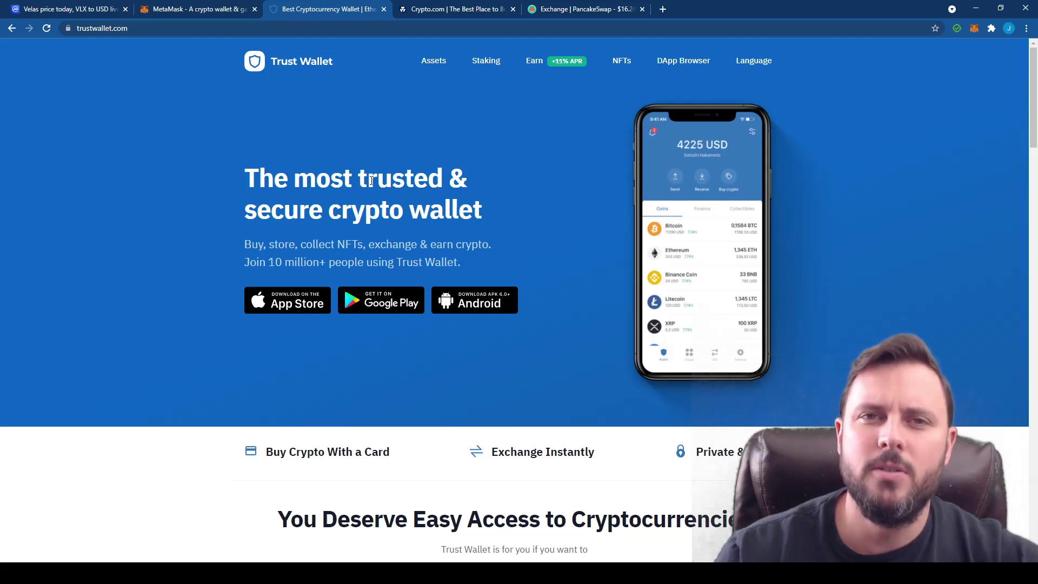
Step: Glance at the MetaMask home page, then return to the Crypto.com US home page
click(209, 12)
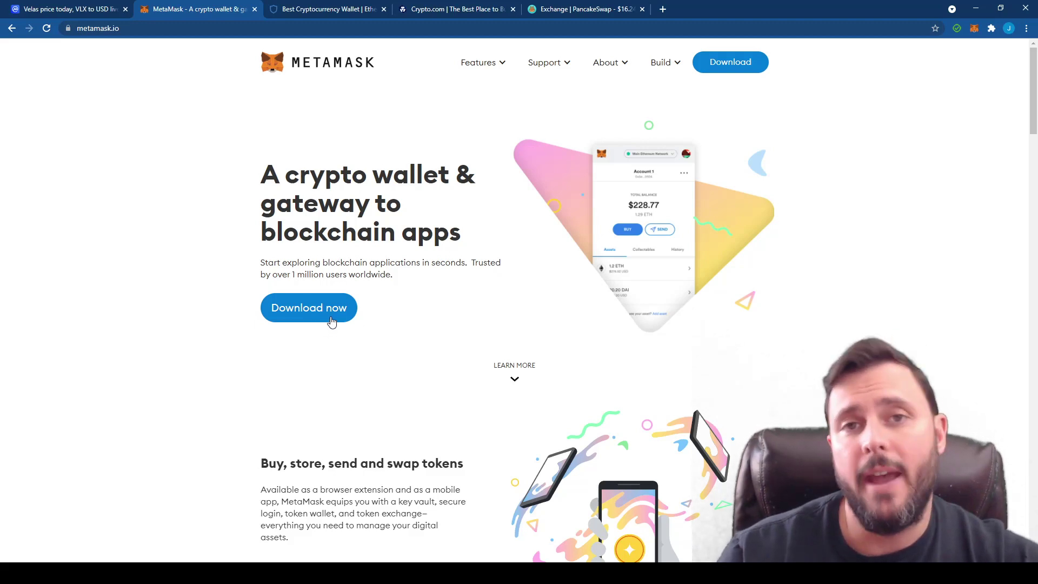
click(468, 11)
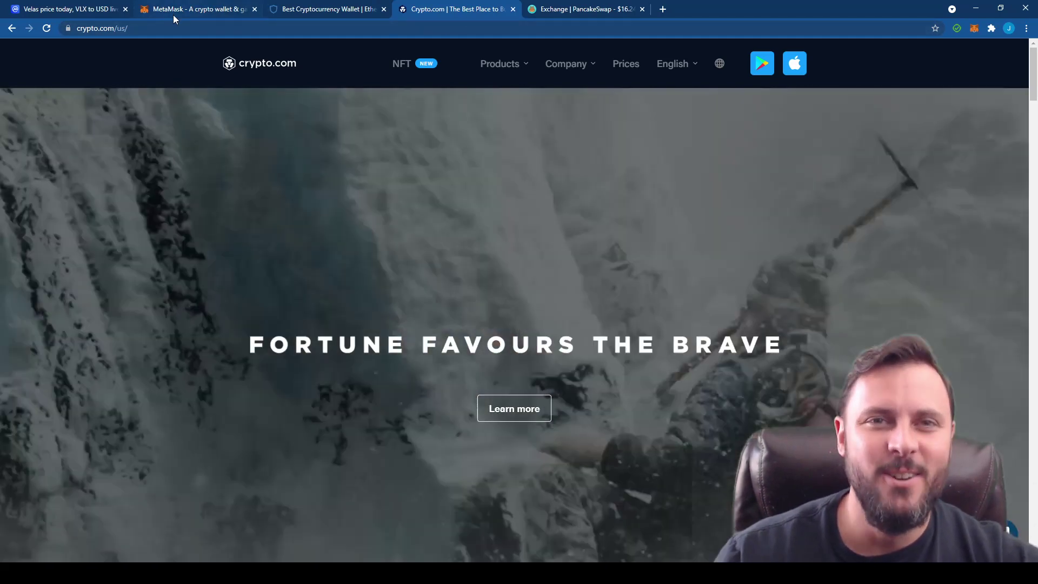
Step: Bring up the MetaMask home page, 'A crypto wallet & gateway to blockchain apps'
click(178, 11)
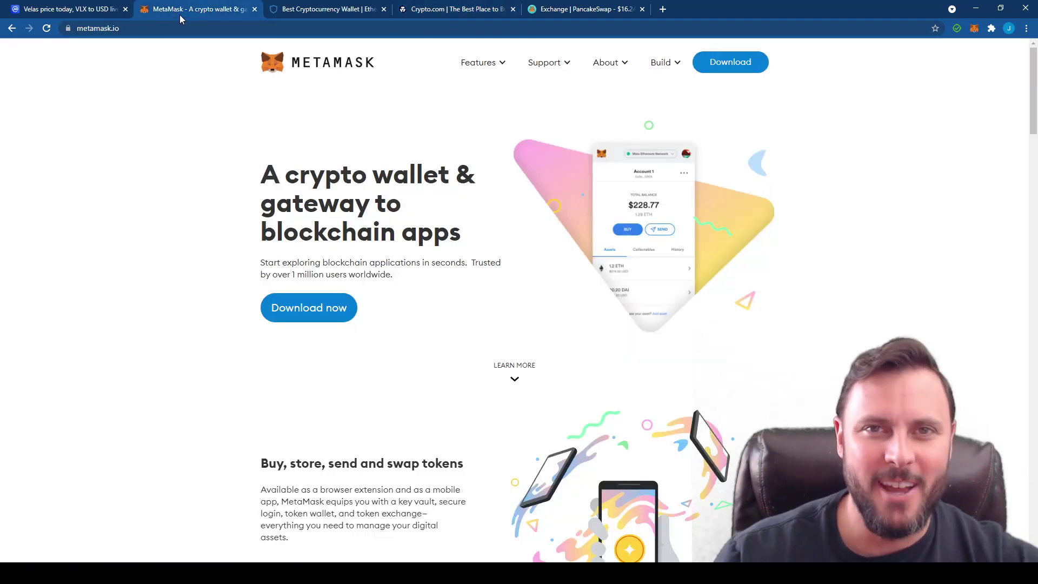
Step: Go to the PancakeSwap home page and disconnect the wallet from the wallet menu
click(588, 8)
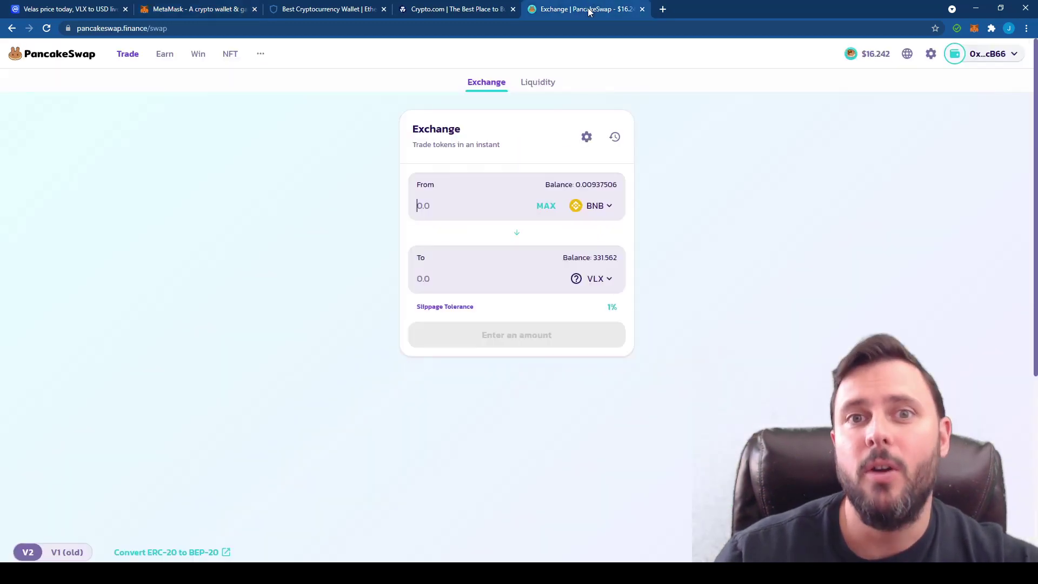
click(48, 63)
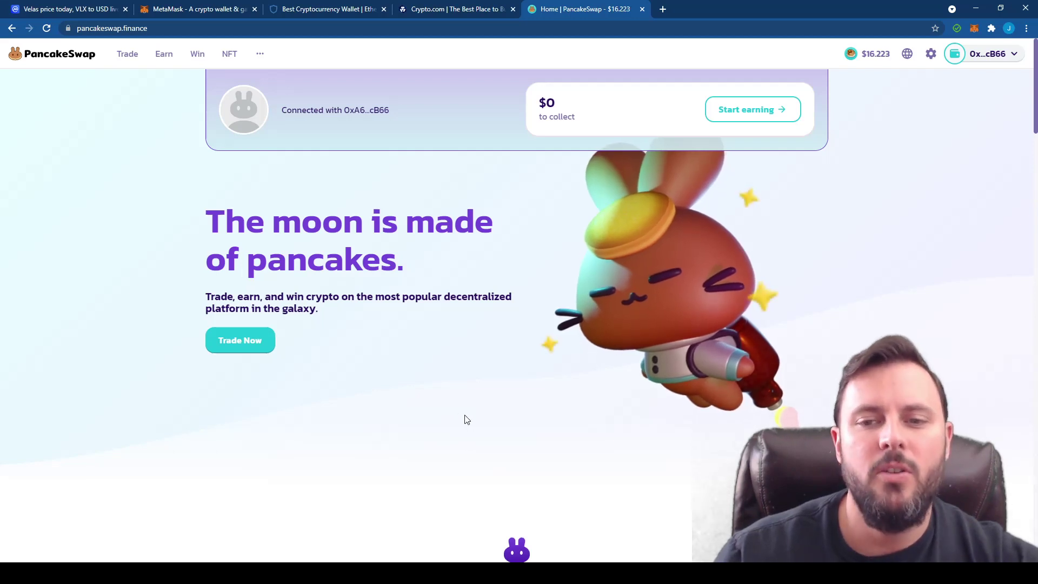
mouse_move(965, 61)
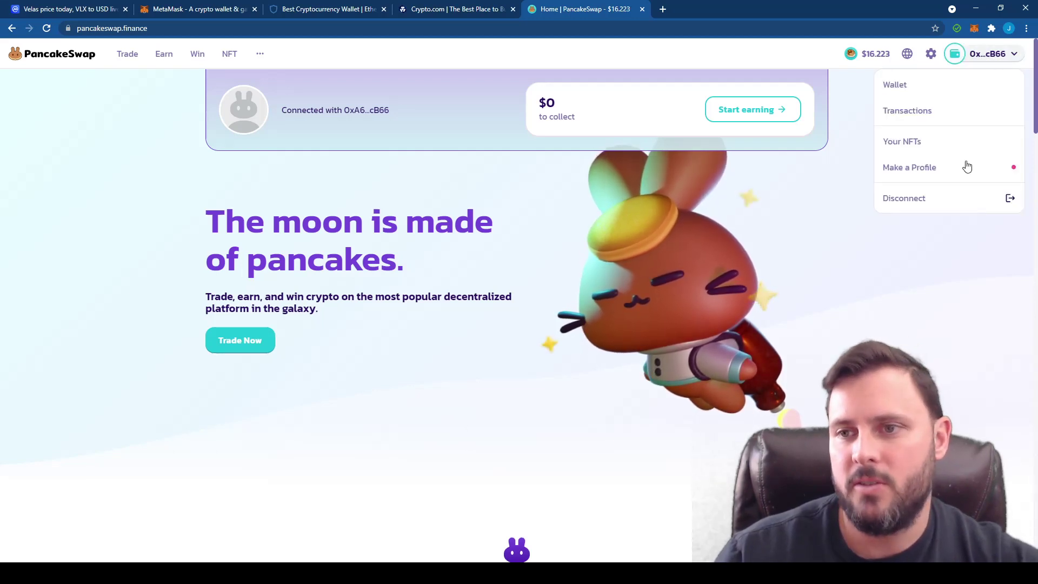
click(970, 197)
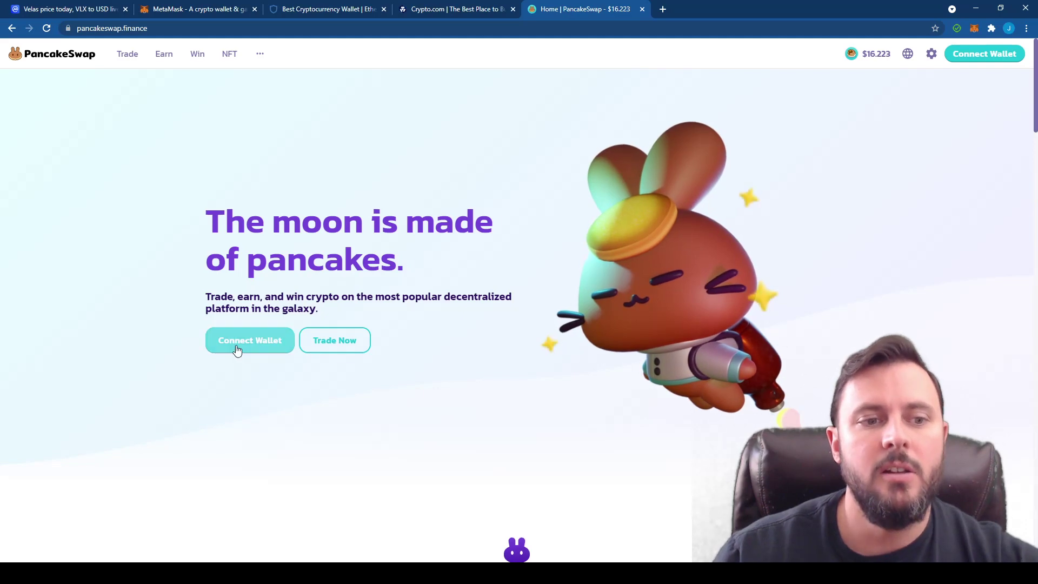
Step: Reconnect PancakeSwap through MetaMask and open the swap page with BNB as From
click(245, 345)
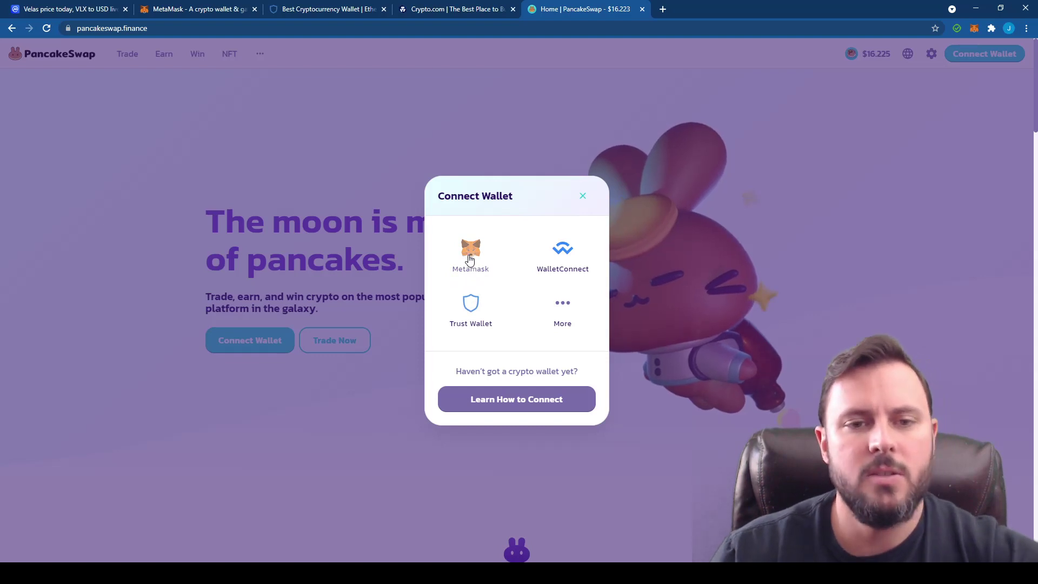
click(469, 260)
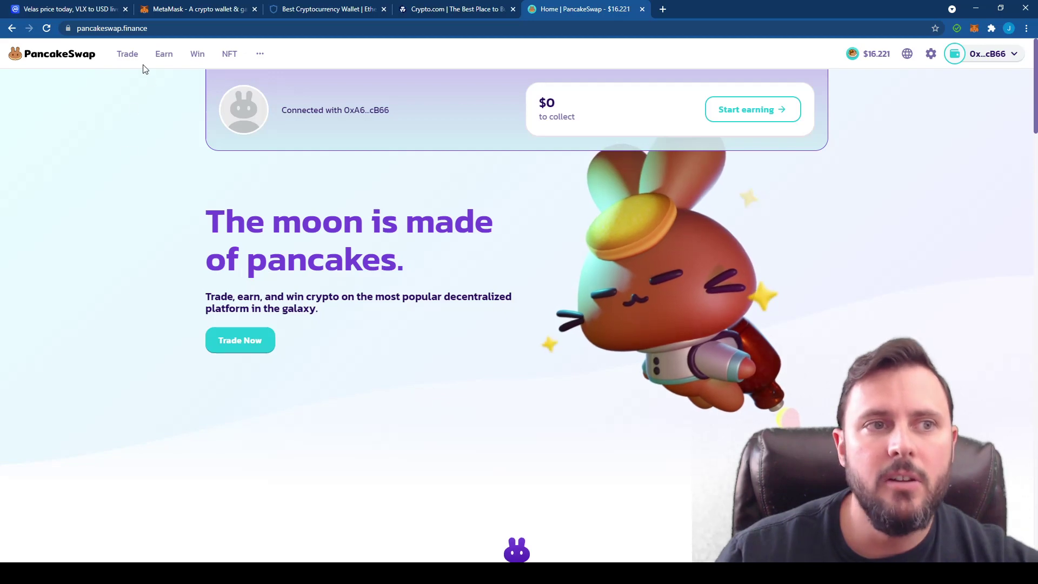
click(241, 346)
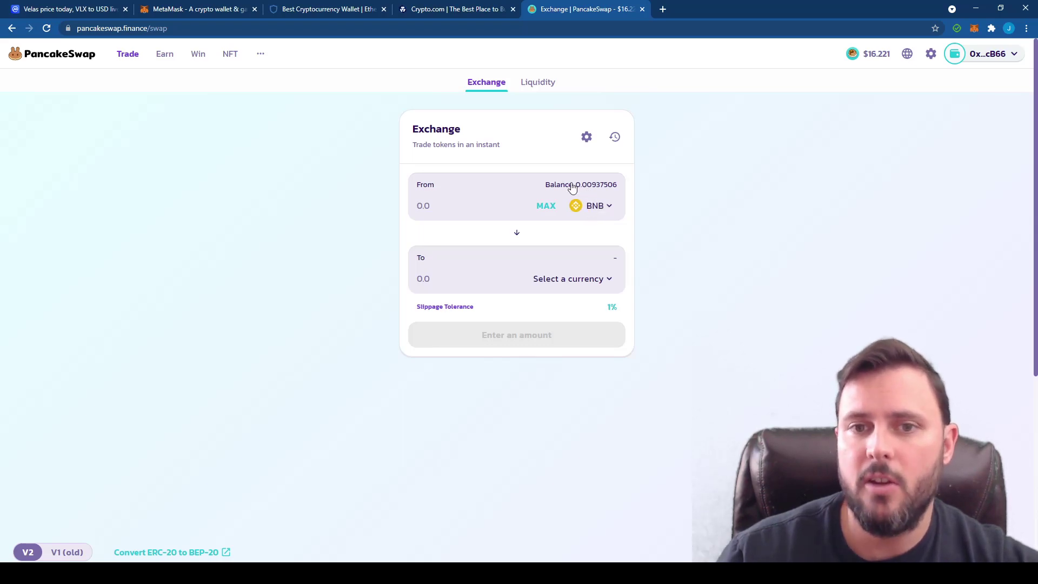
Step: Open the Select a Token list for the swap's To currency
click(591, 281)
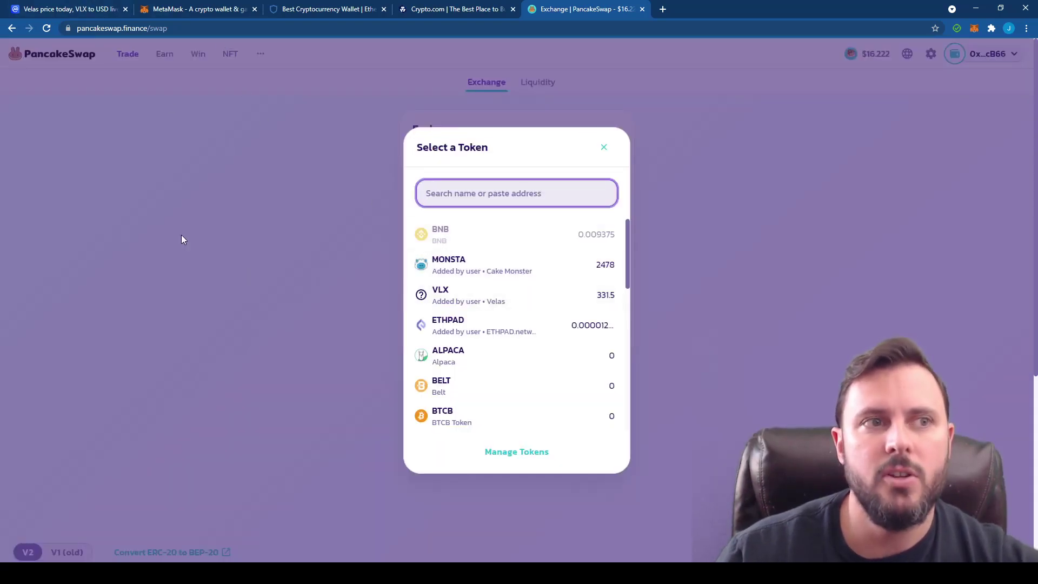
Step: Copy the Velas BEP20 contract address from CoinMarketCap and return to PancakeSwap's token list
click(67, 11)
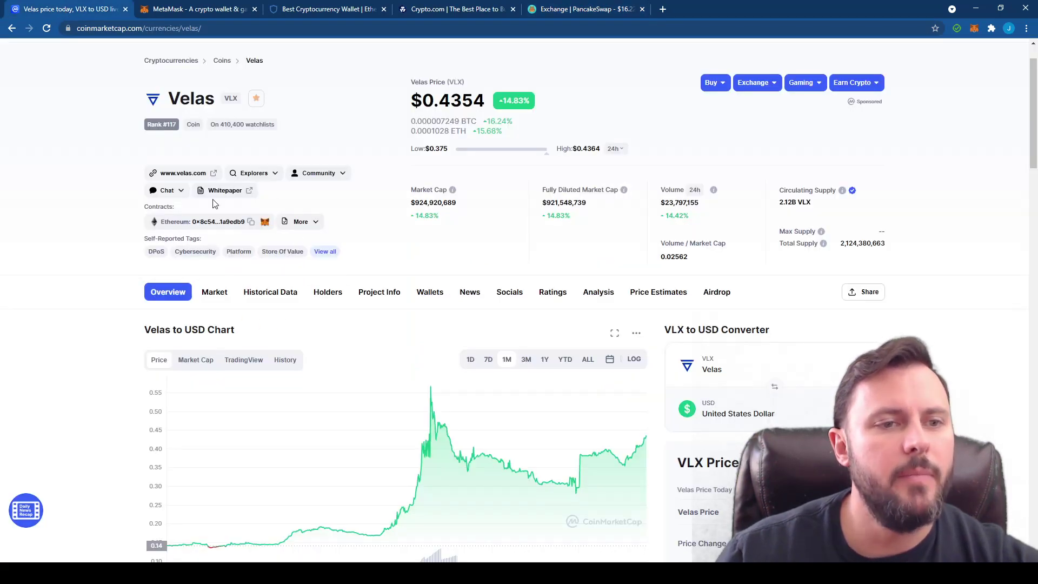
click(301, 222)
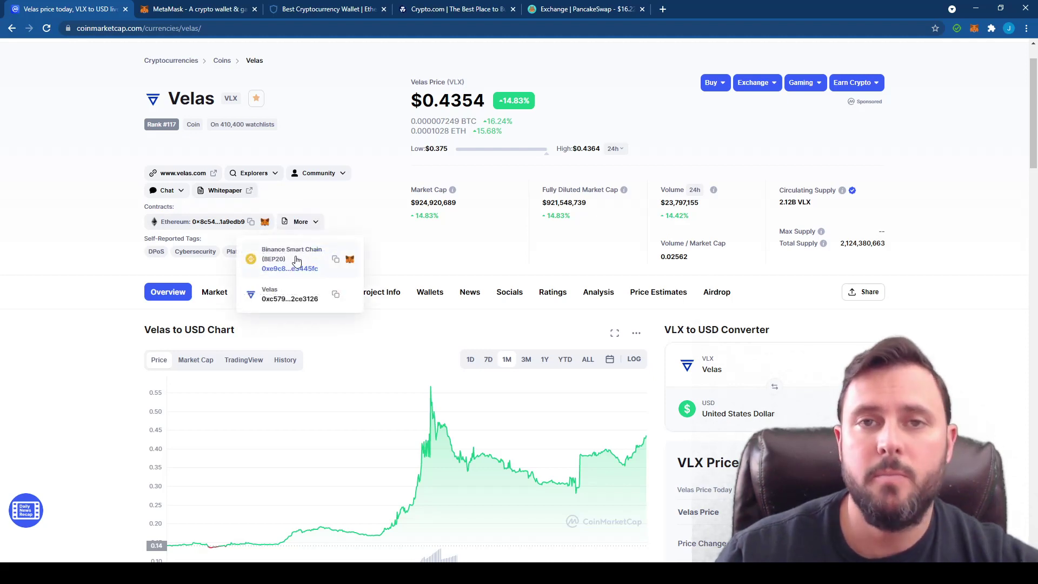
click(336, 260)
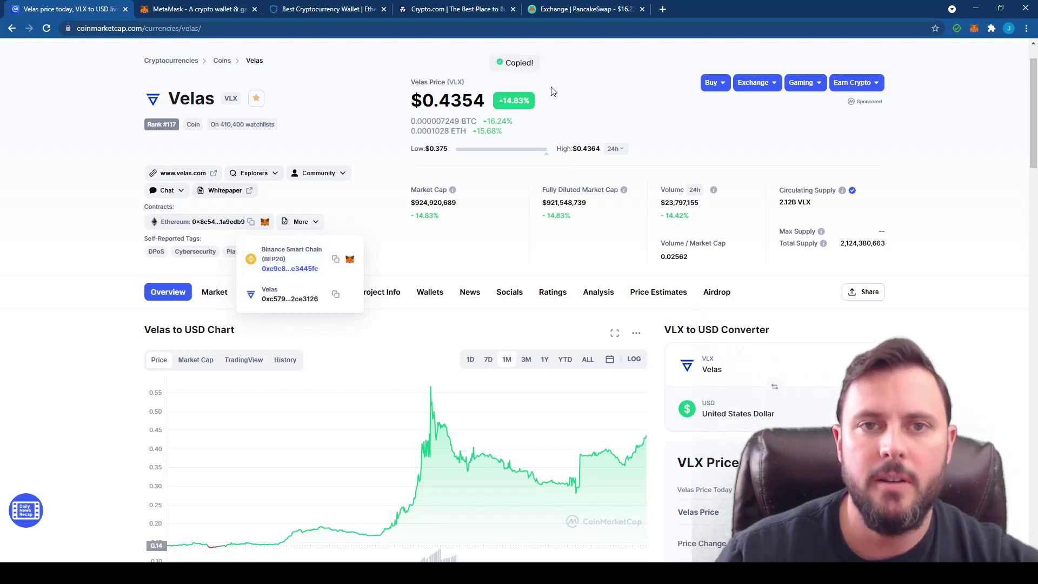
click(550, 15)
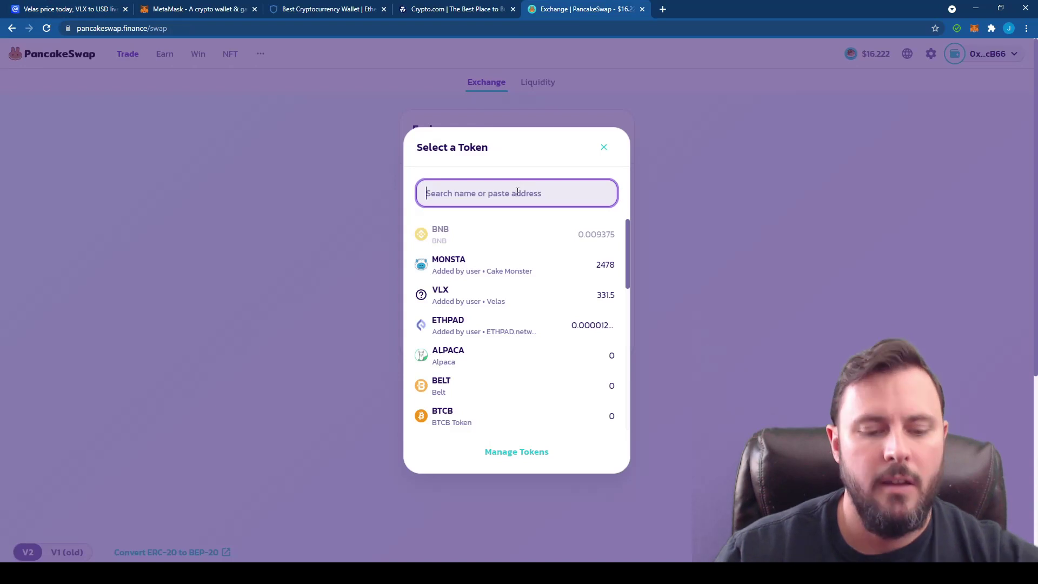
Step: Paste the Velas contract address into the token search and pick VLX as the To token
key(ctrl+v)
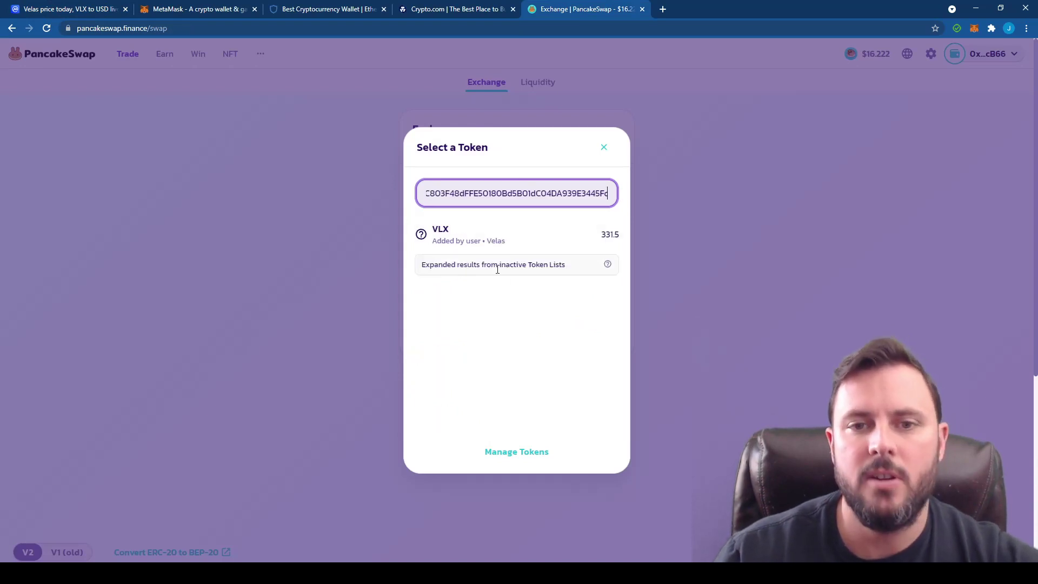
click(516, 242)
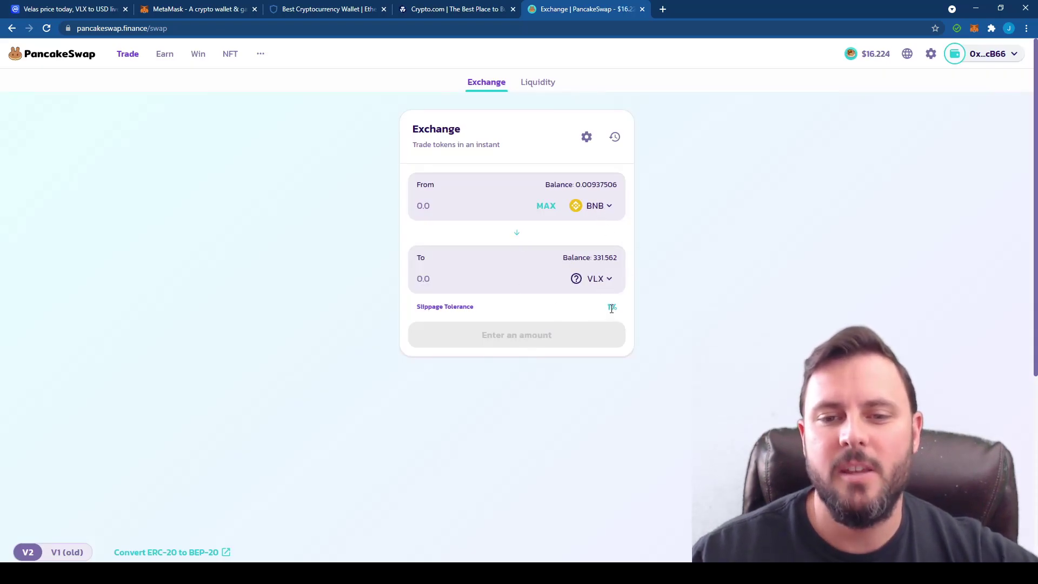
click(587, 139)
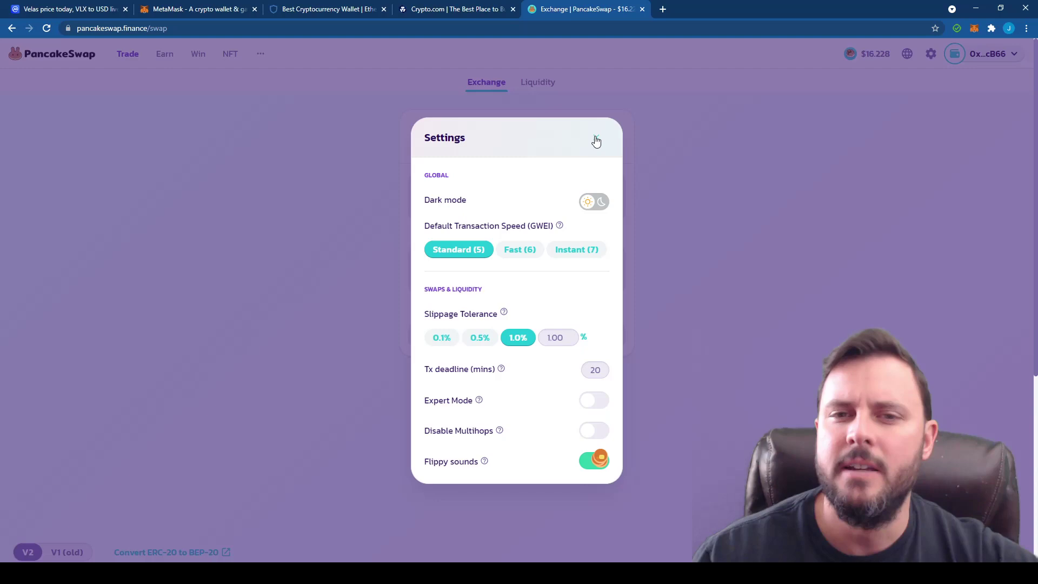
click(596, 141)
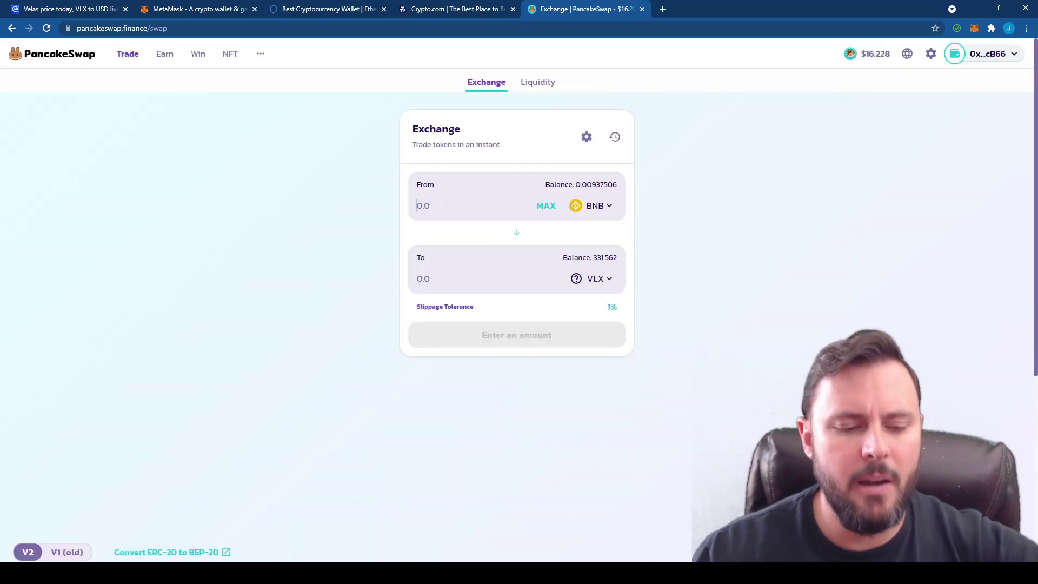
Step: Try 1 and 2 BNB to preview VLX estimates (1313.78, 2624.15), then reset to 0
text(1)
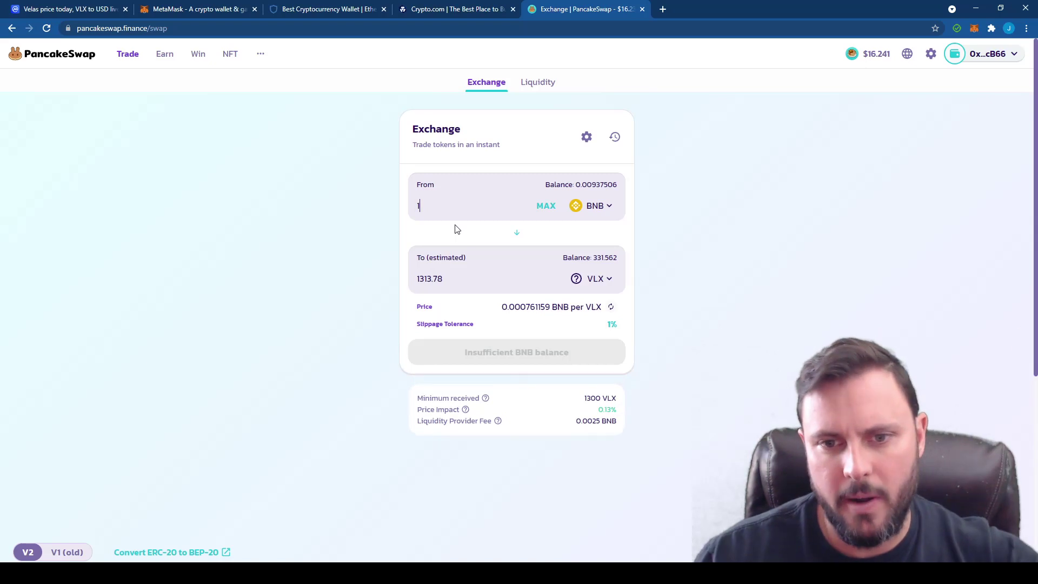
key(BackSpace)
text(2)
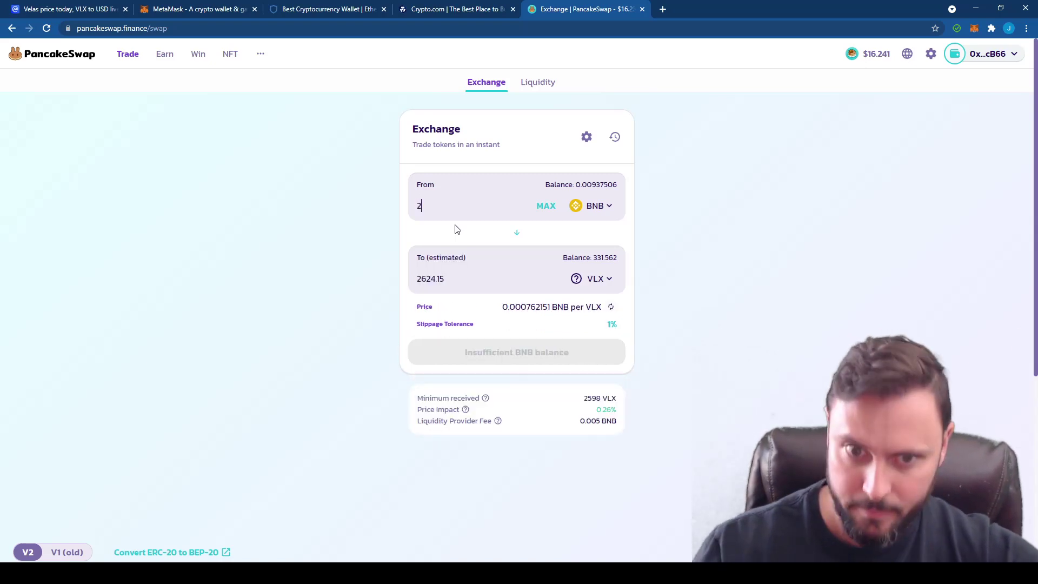
key(BackSpace)
text(0)
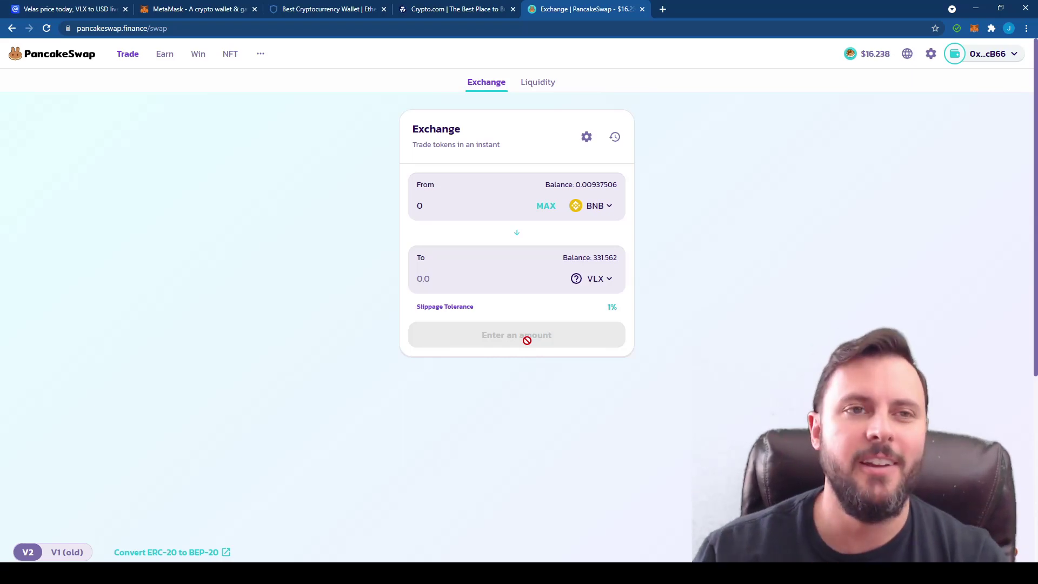
Step: On CoinMarketCap's Velas page, step the chart through 1D, 7D and 1M, ending on 3M
click(58, 9)
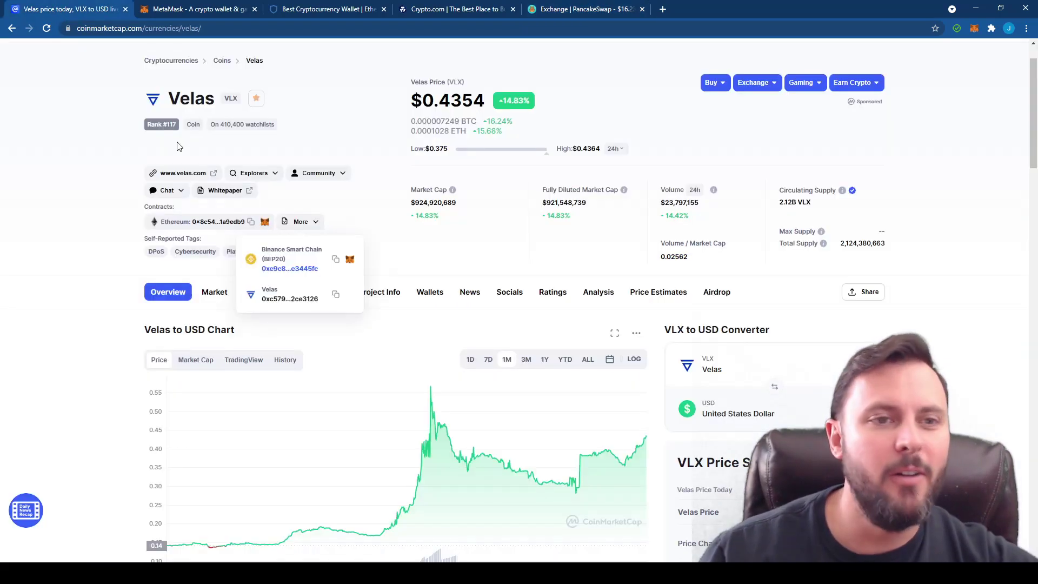
scroll(93, 270, down, 1)
click(469, 306)
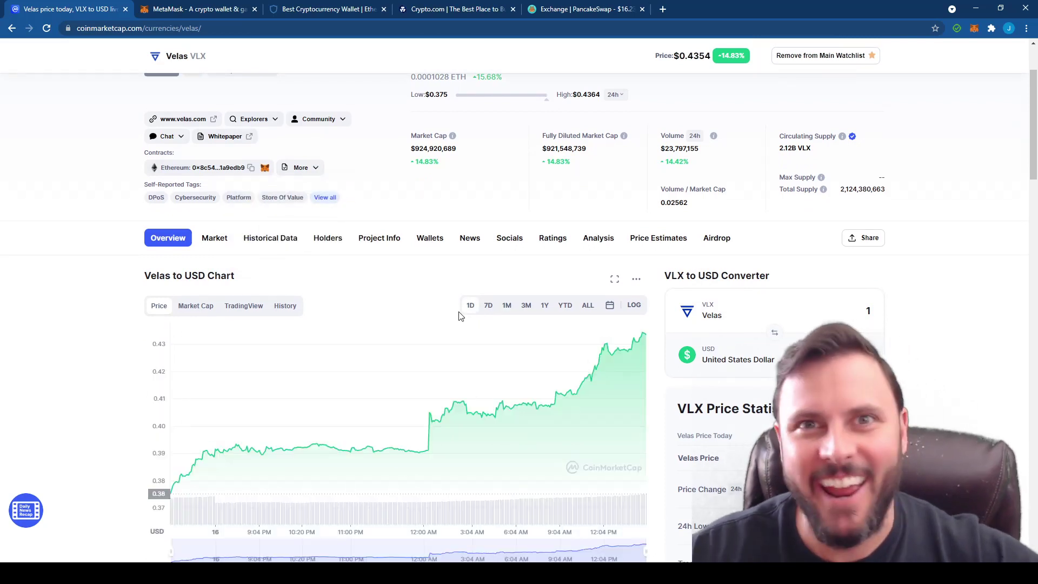
click(488, 308)
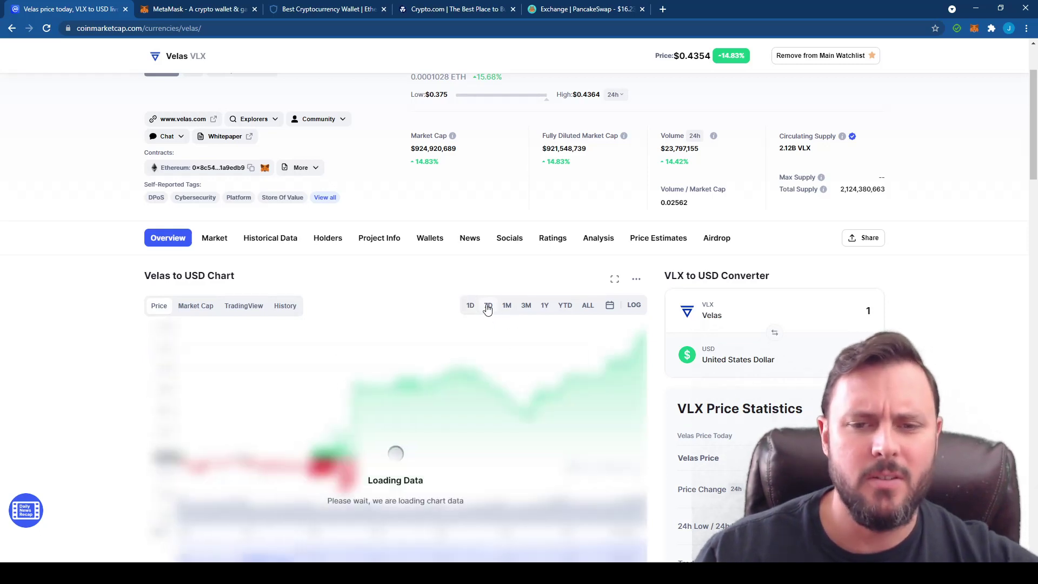
click(471, 310)
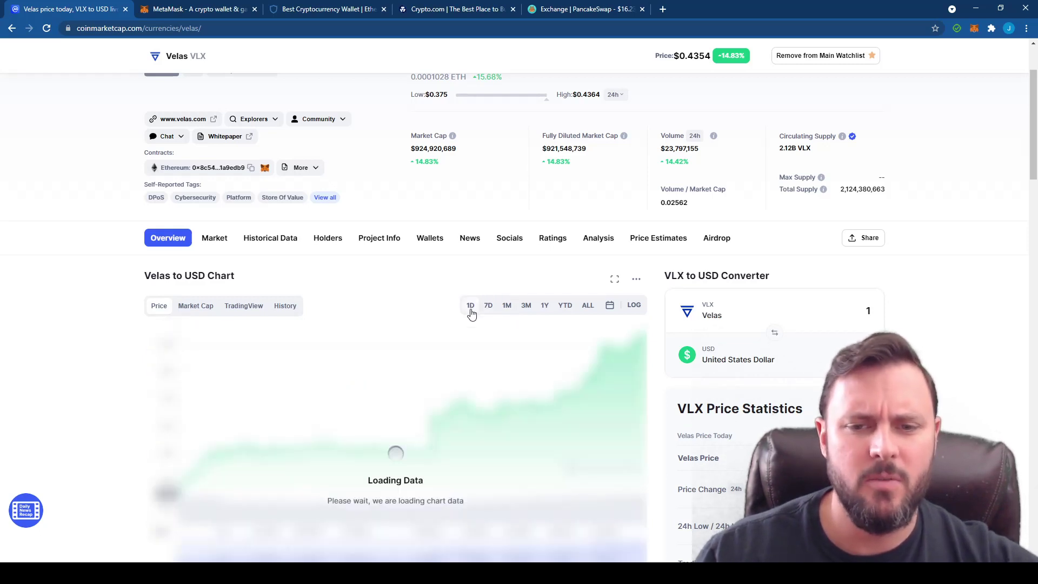
click(506, 306)
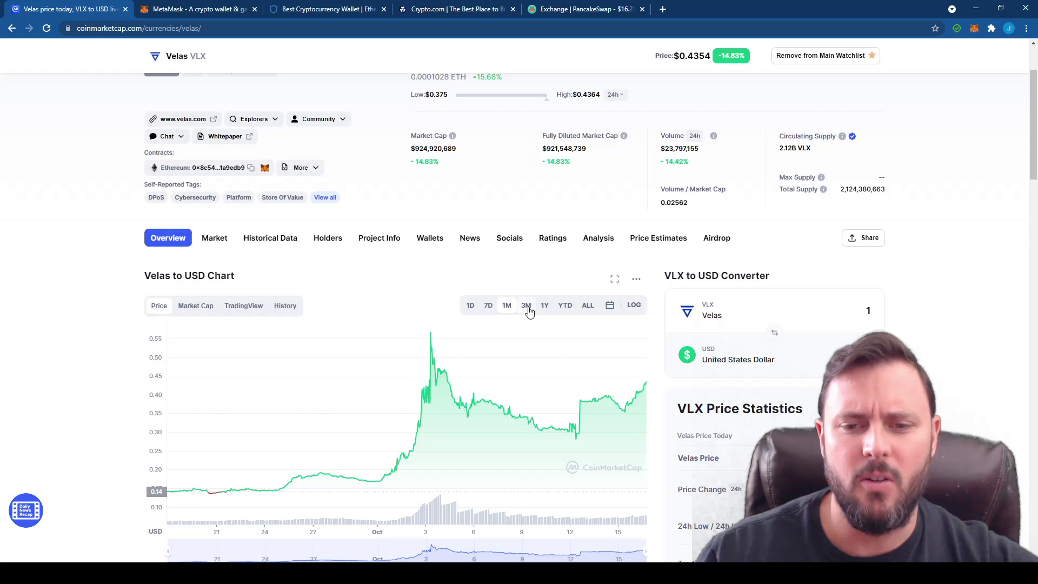
click(527, 309)
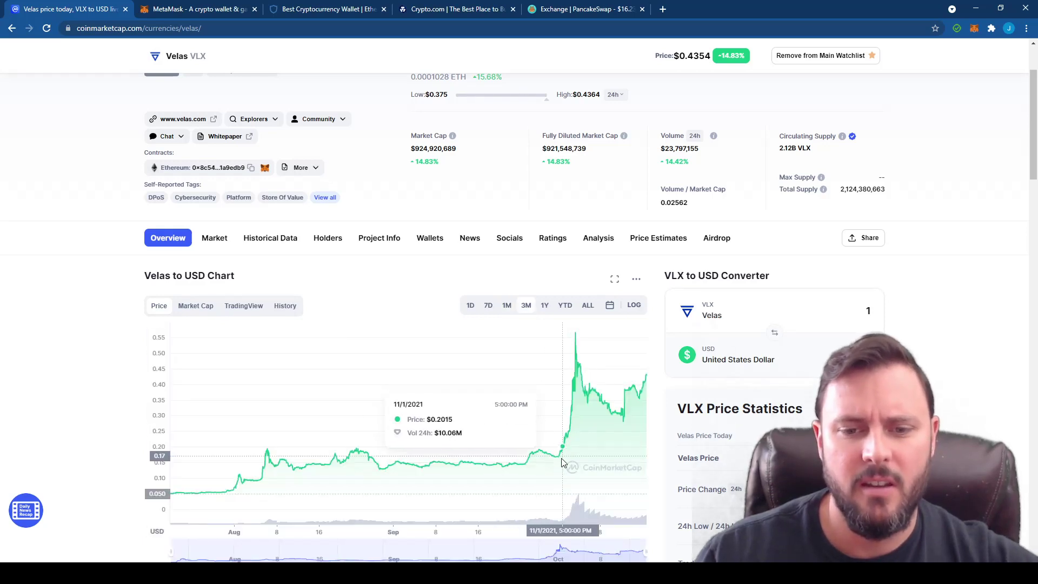